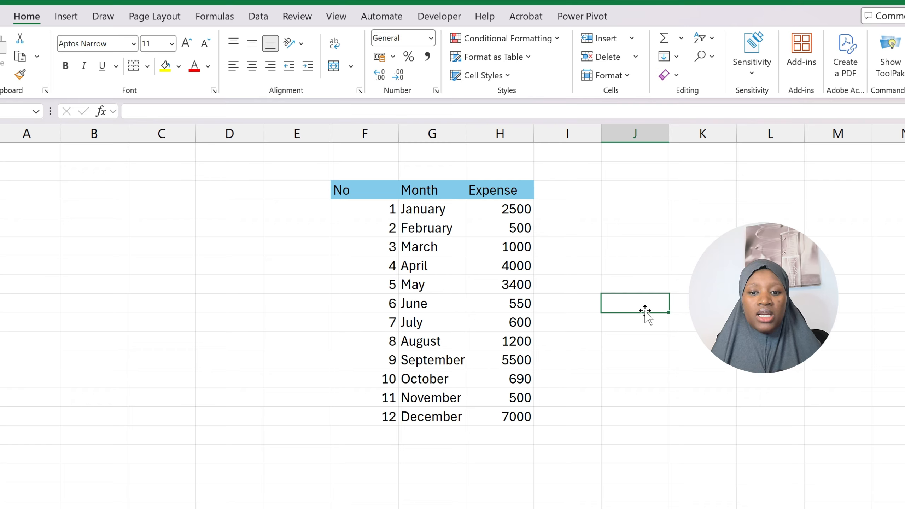
left_click(580, 243)
left_click(620, 214)
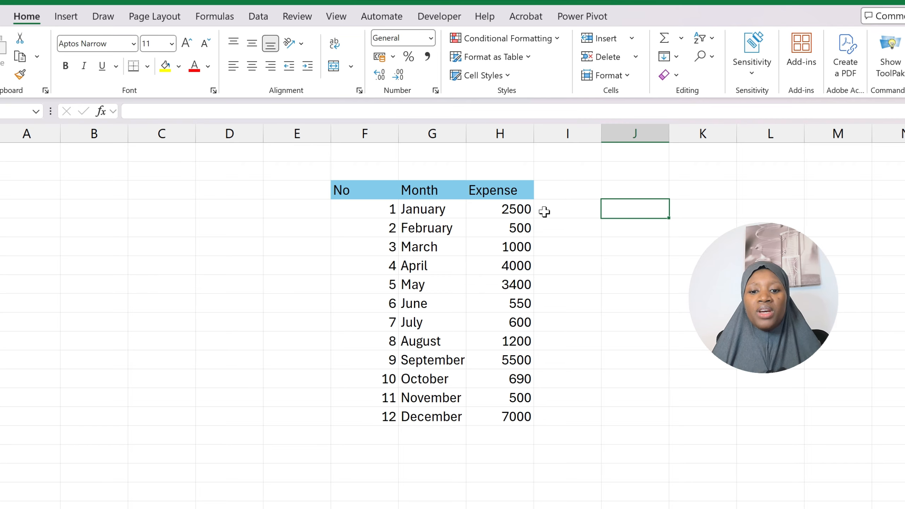
left_click(578, 212)
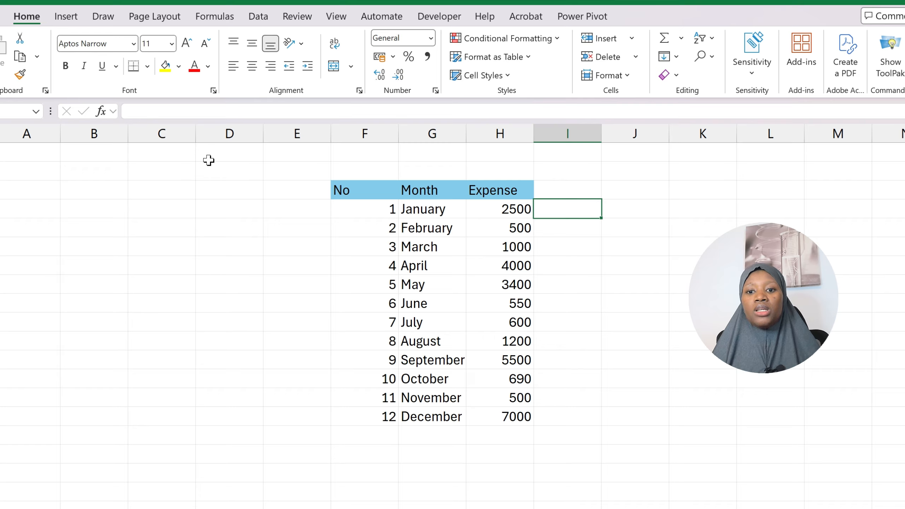
left_click(715, 40)
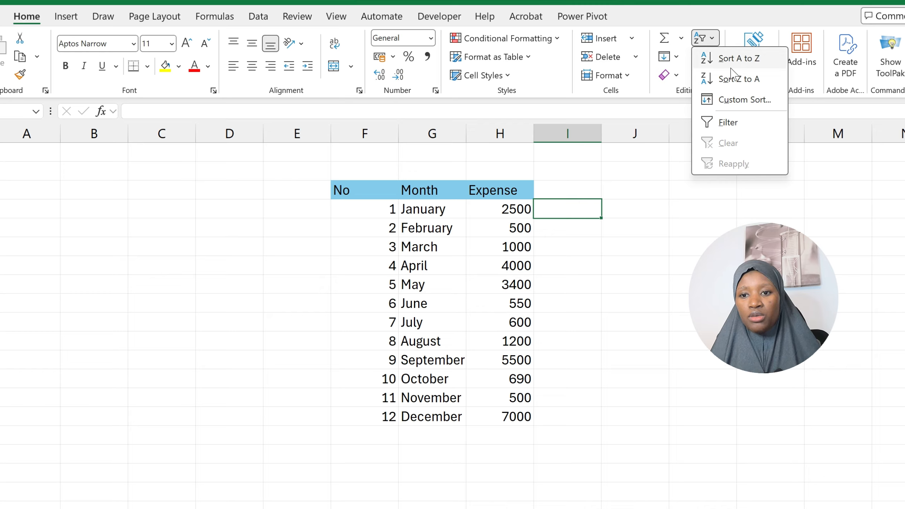
left_click(714, 40)
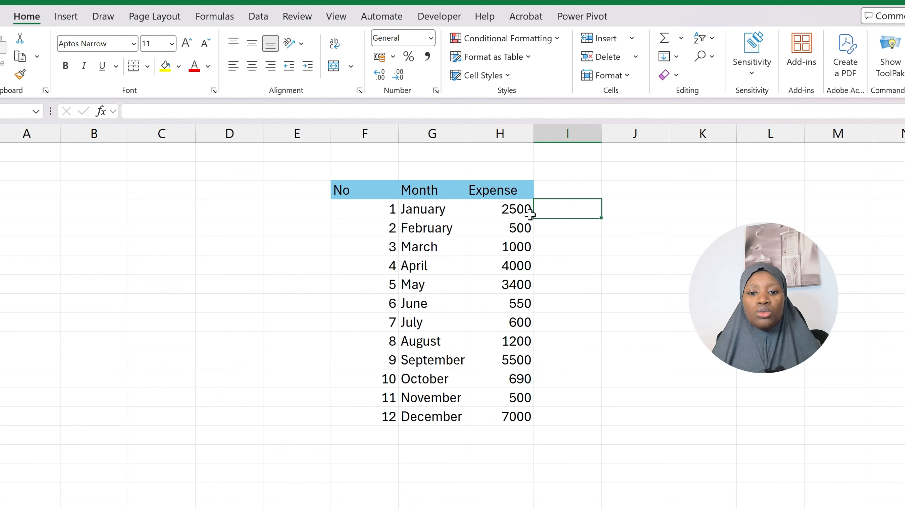
left_click(516, 209)
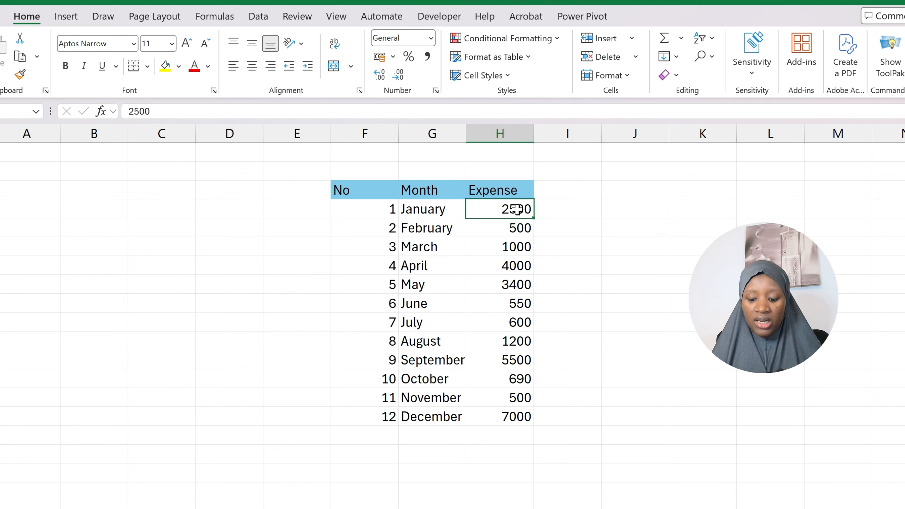
right_click(514, 211)
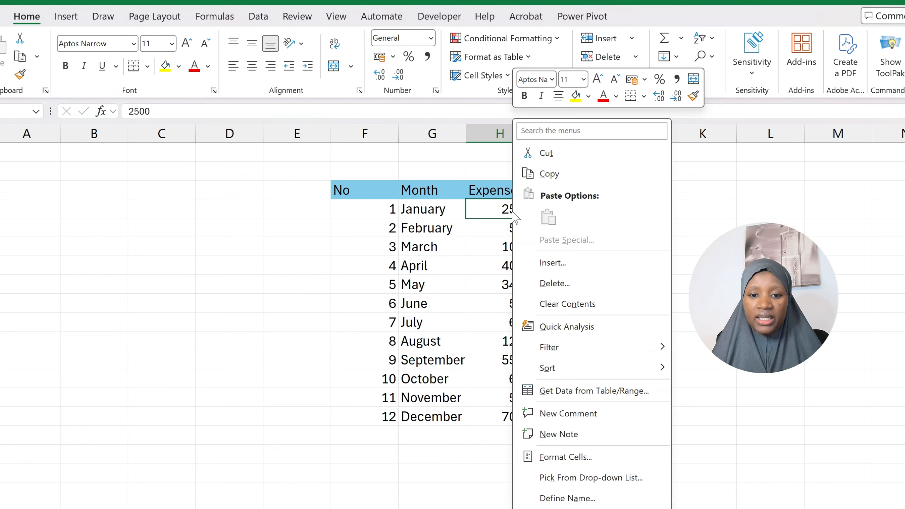
mouse_move(606, 370)
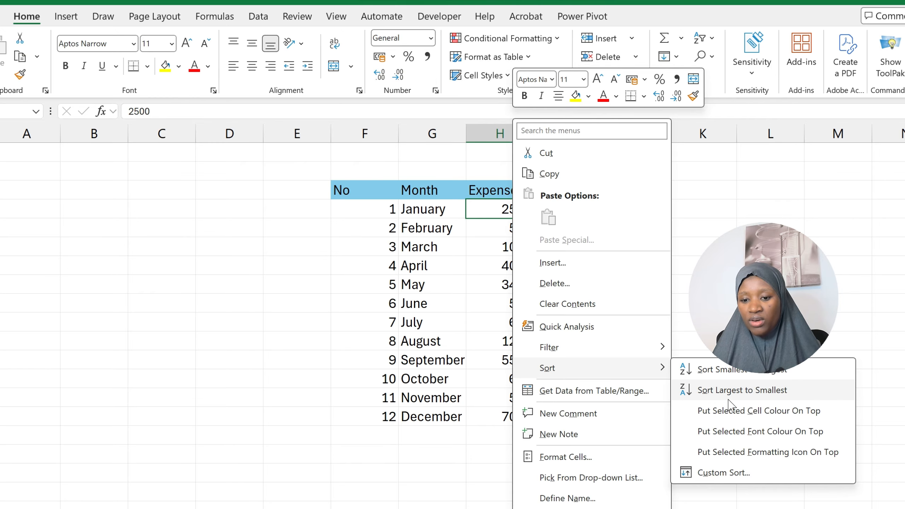
left_click(716, 288)
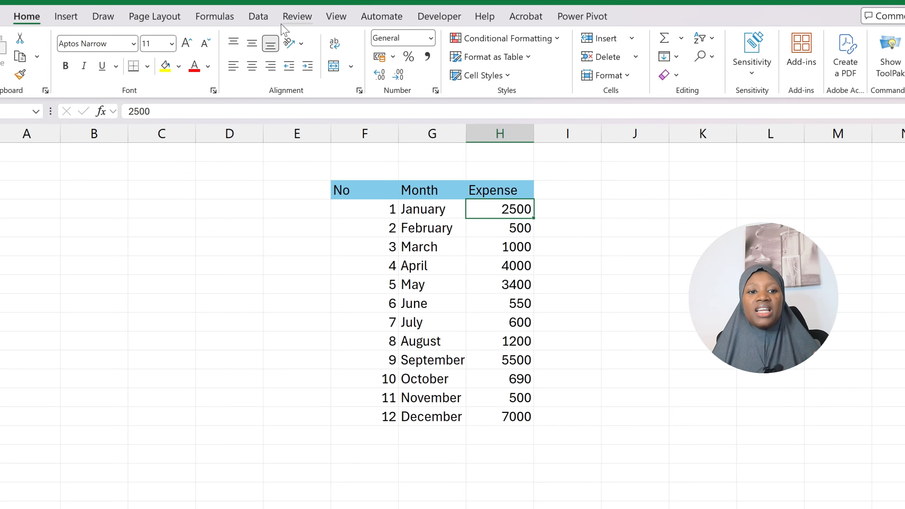
- Sort the Expense column from smallest to largest
left_click(265, 22)
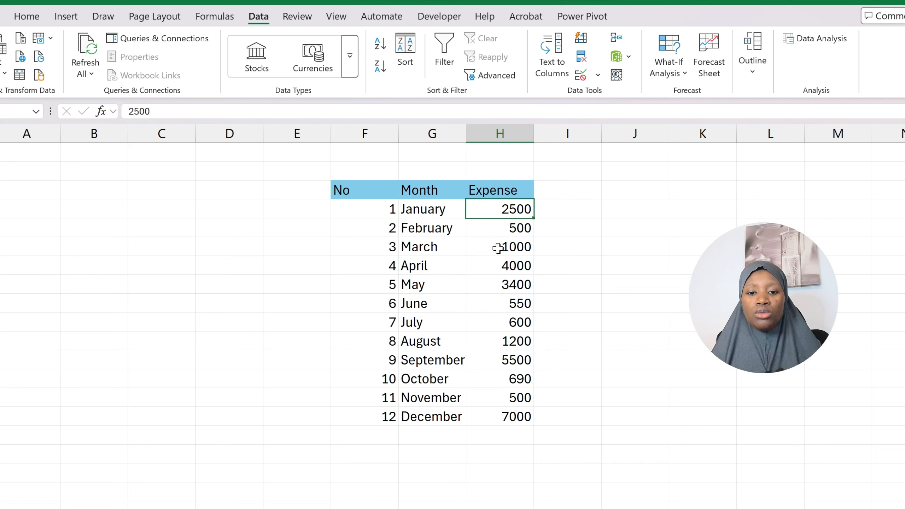
left_click(493, 229)
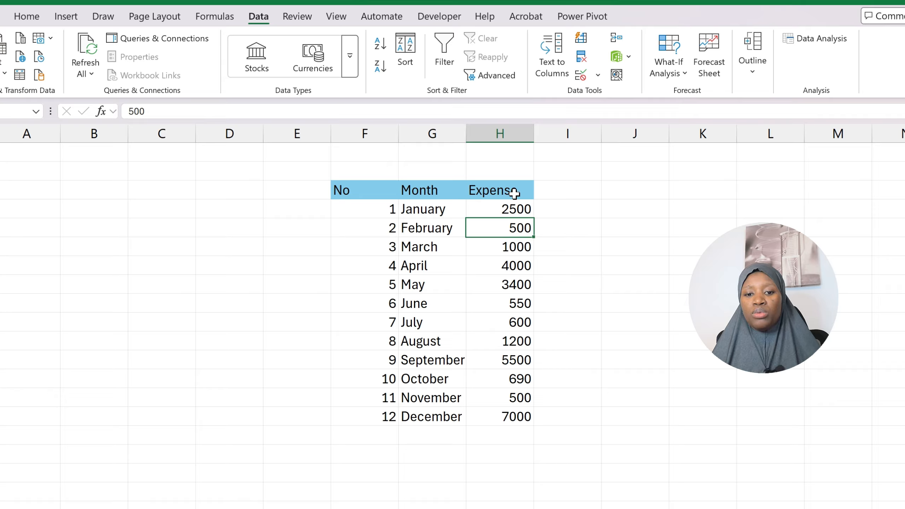
left_click(505, 250)
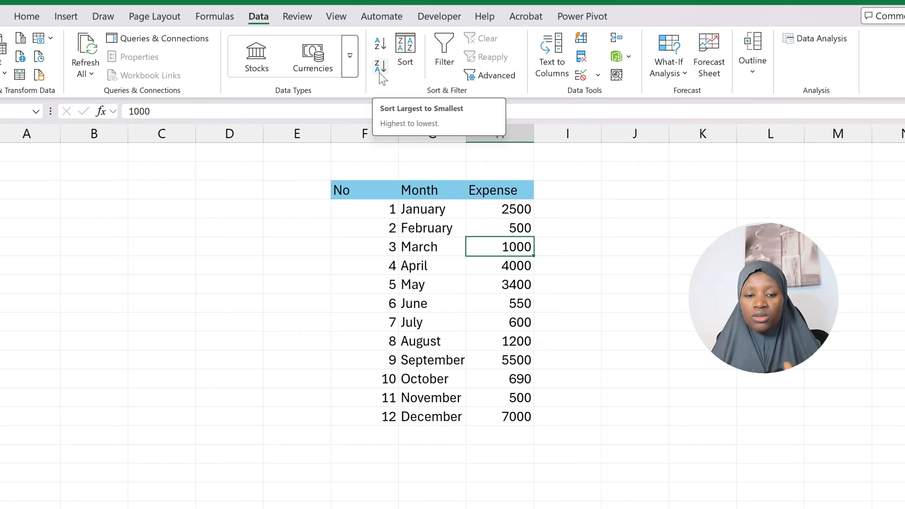
left_click(380, 45)
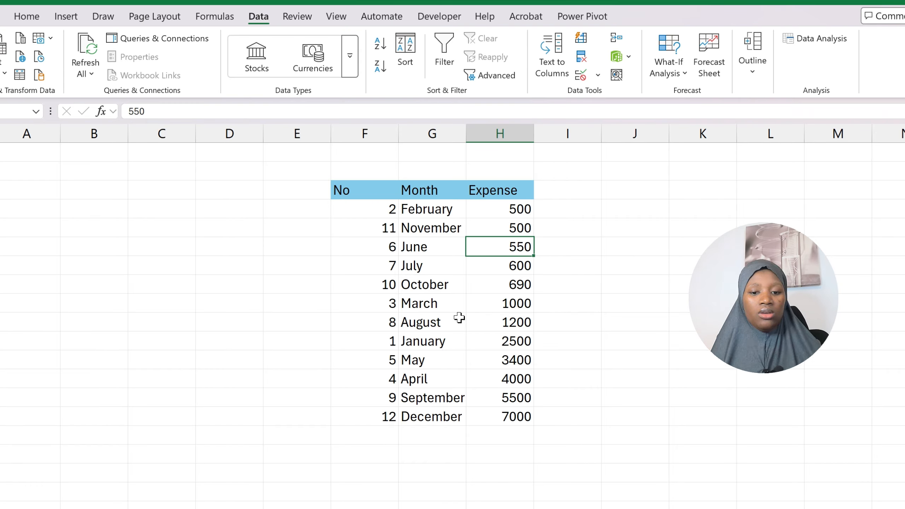
- Undo the expense sort
key("ctrl+z")
left_click(549, 283)
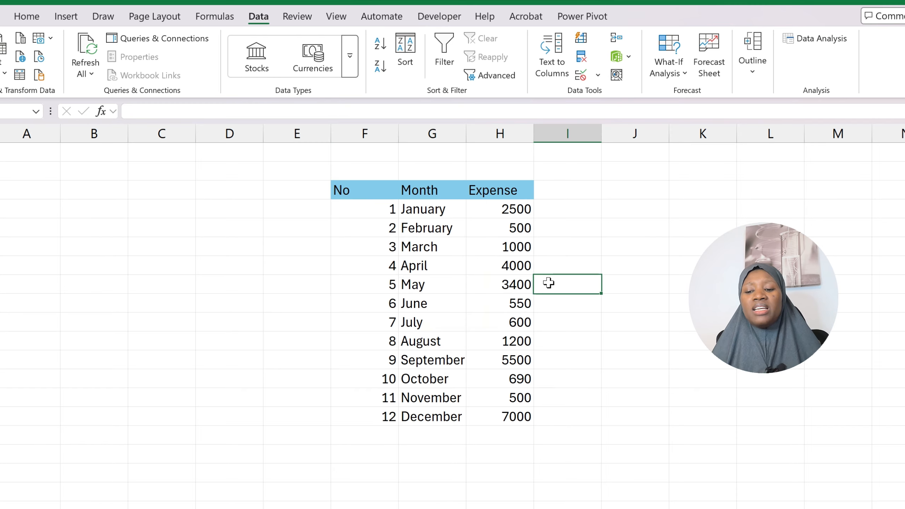
- Sort the table by Month from Z to A
left_click(427, 229)
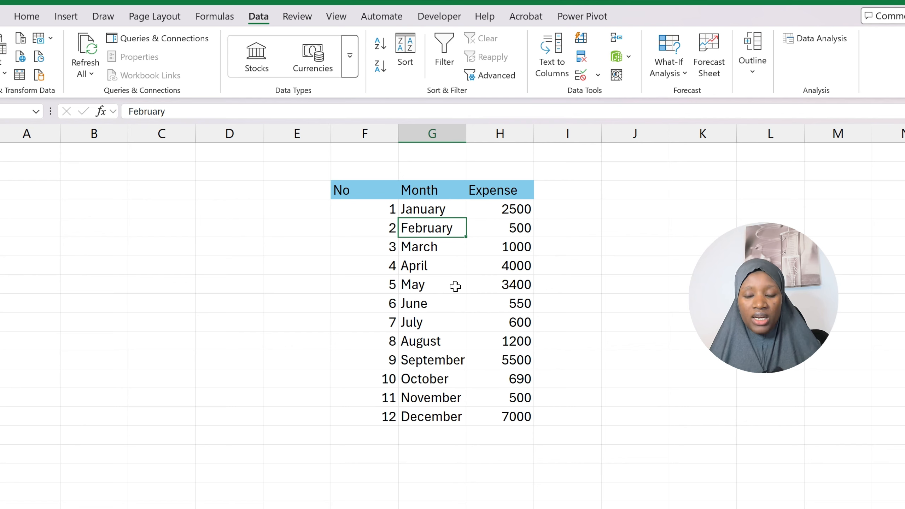
left_click(380, 68)
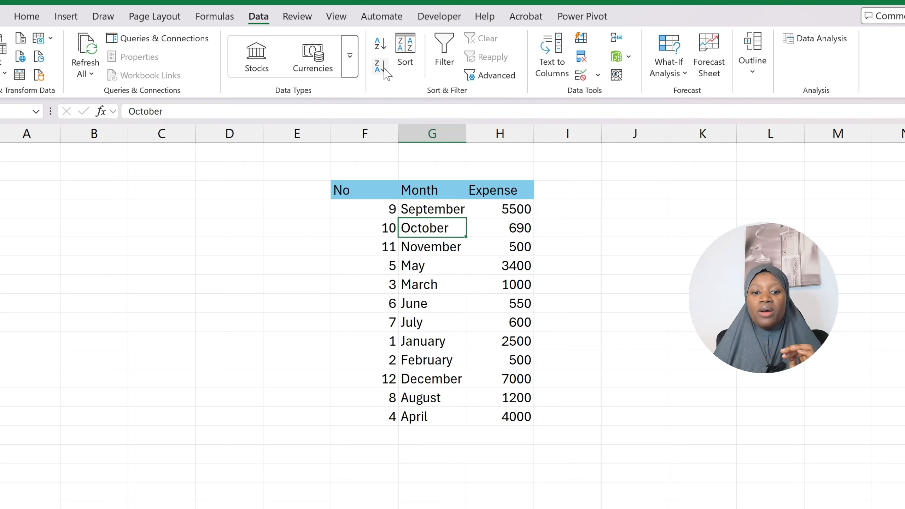
left_click(565, 253)
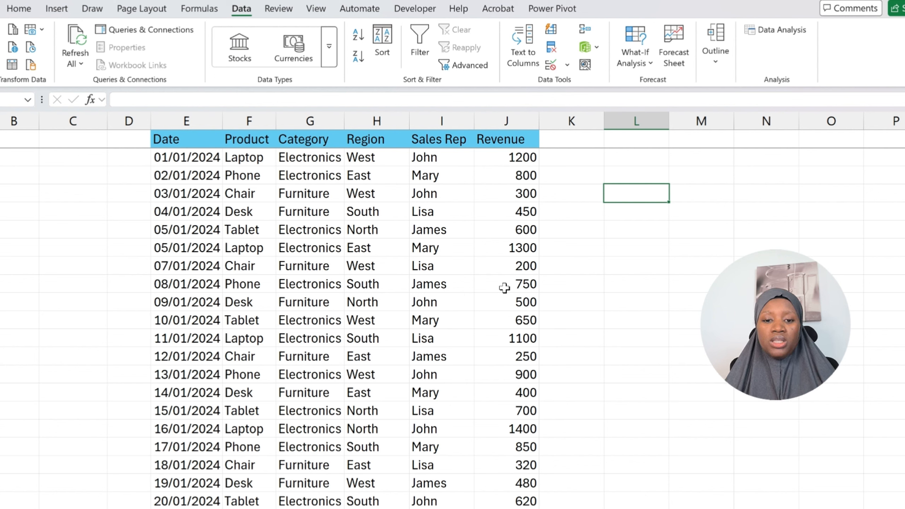
- Turn on filters for the sales table and view the Product filter options without changing them
left_click(413, 205)
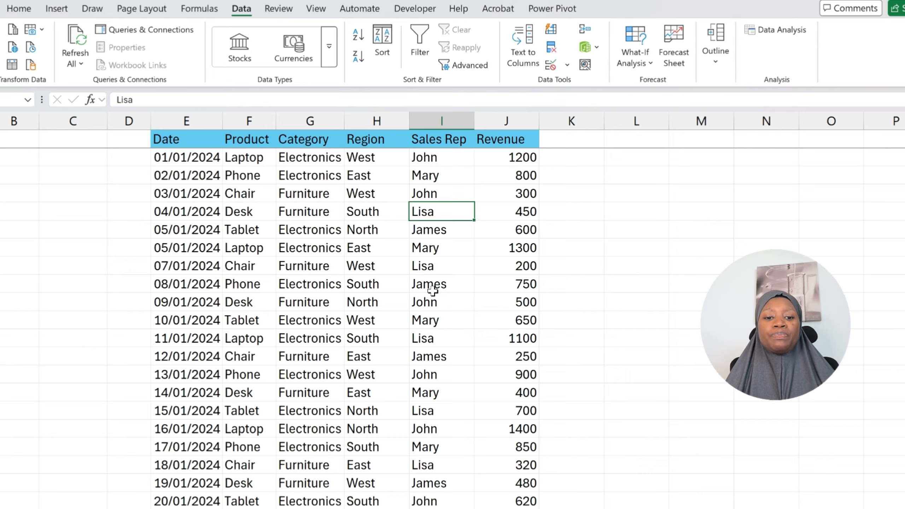
left_click(246, 120)
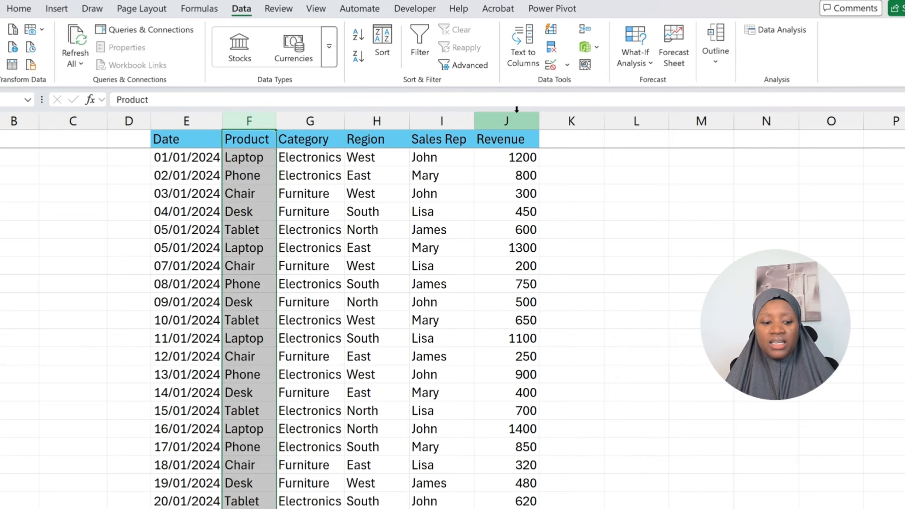
left_click(501, 114, "ctrl")
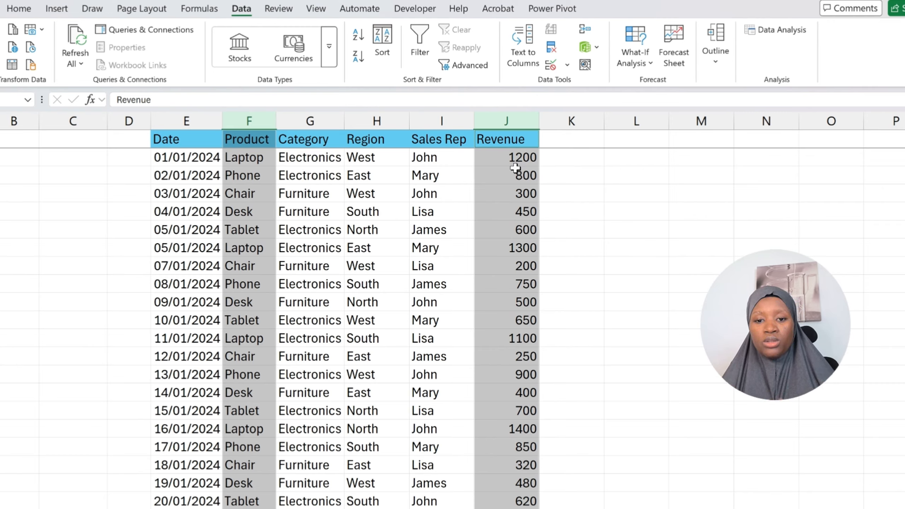
left_click(441, 181)
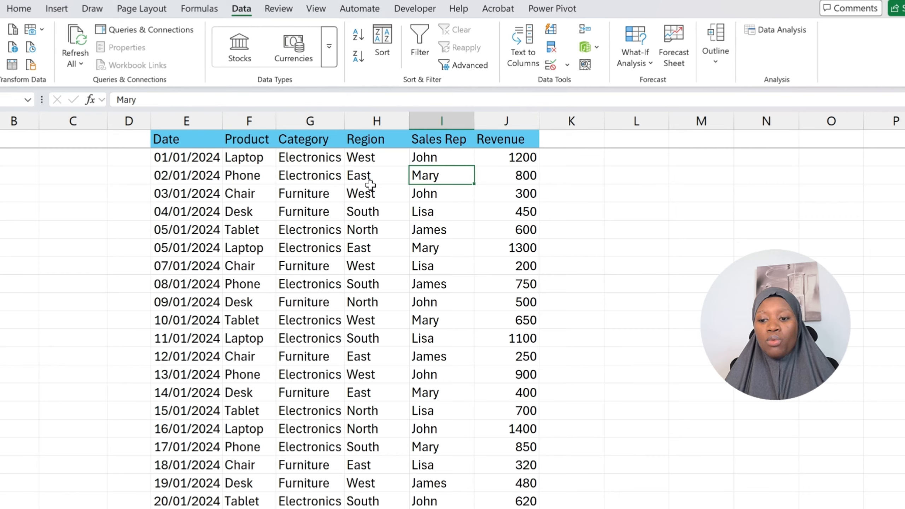
left_click(424, 50)
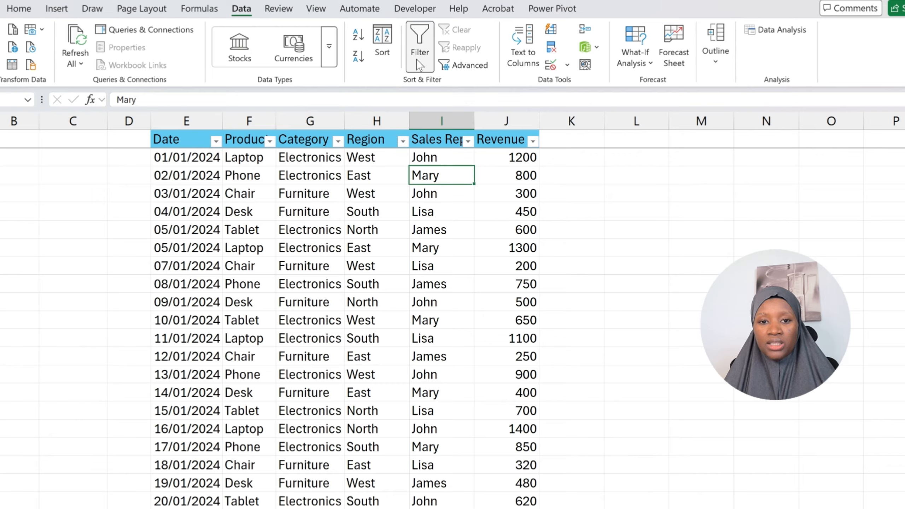
left_click(270, 141)
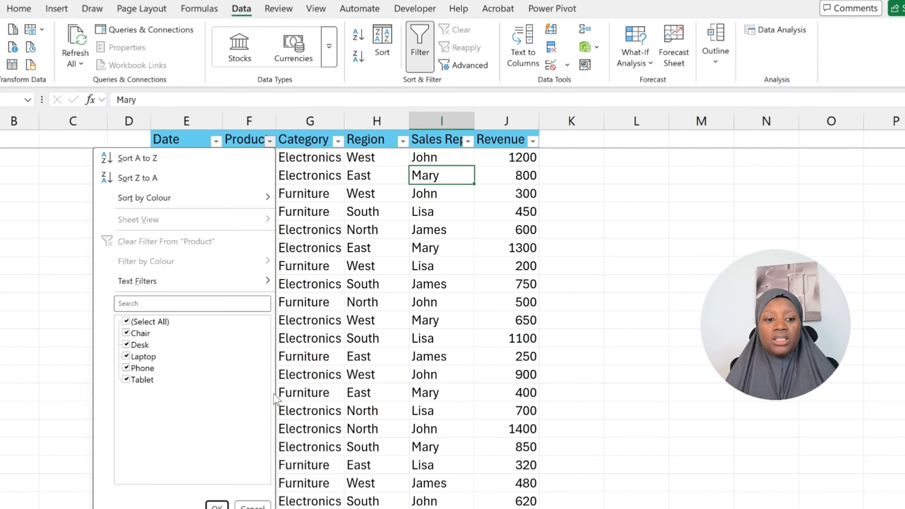
left_click(254, 506)
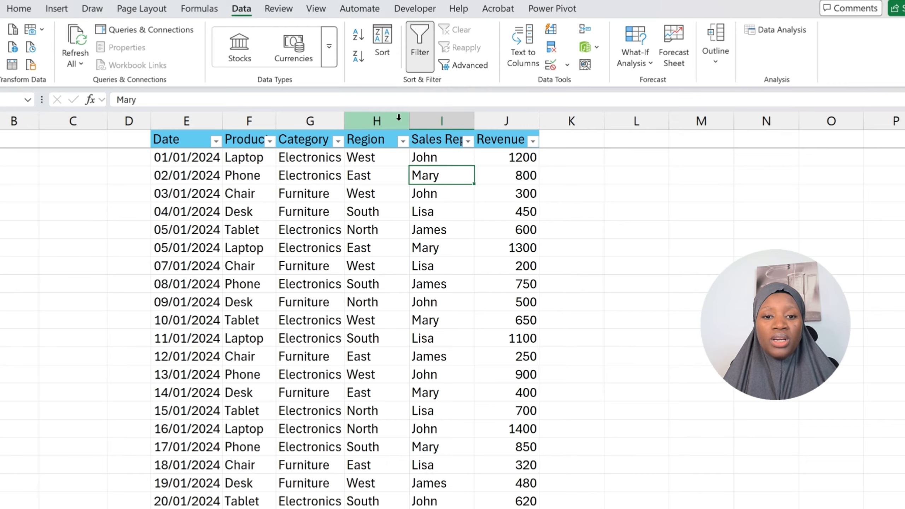
- Custom-sort the sales table by Product on Cell Values, A to Z
left_click(383, 49)
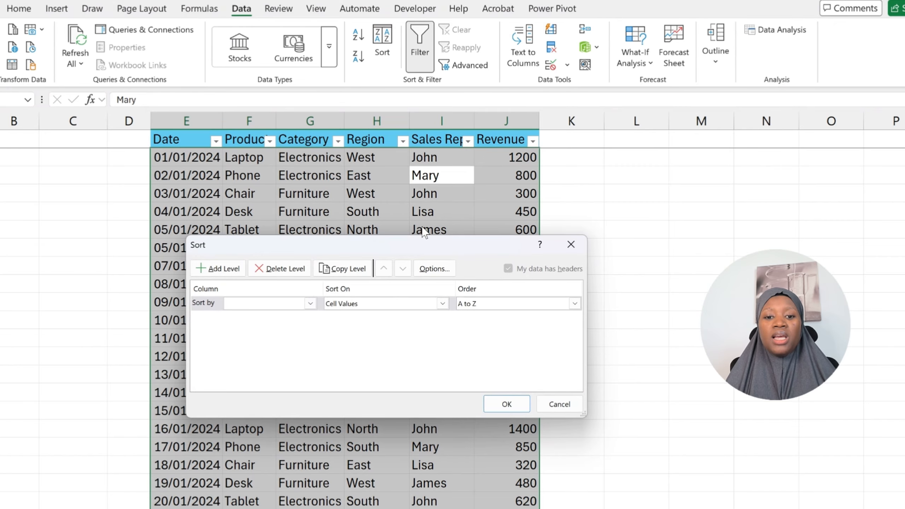
mouse_move(405, 239)
left_mouse_down()
mouse_move(406, 222)
mouse_move(403, 244)
left_mouse_up()
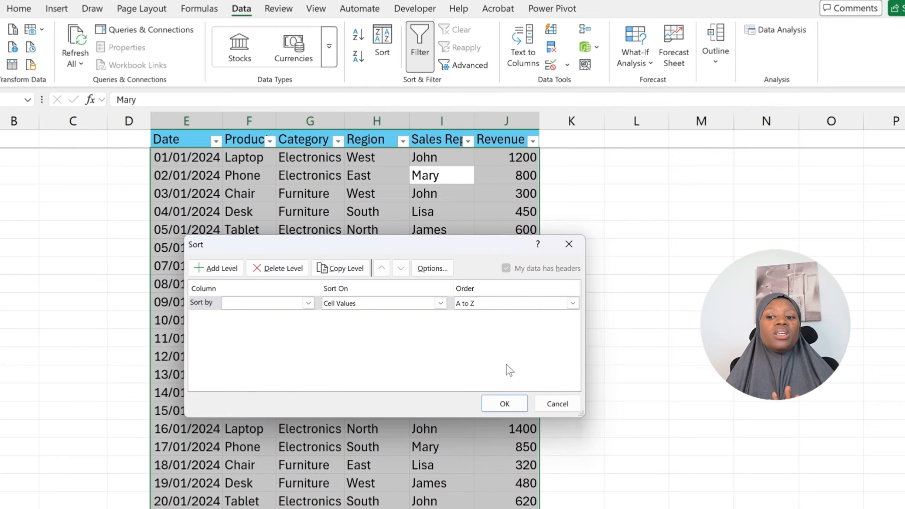
left_click(309, 303)
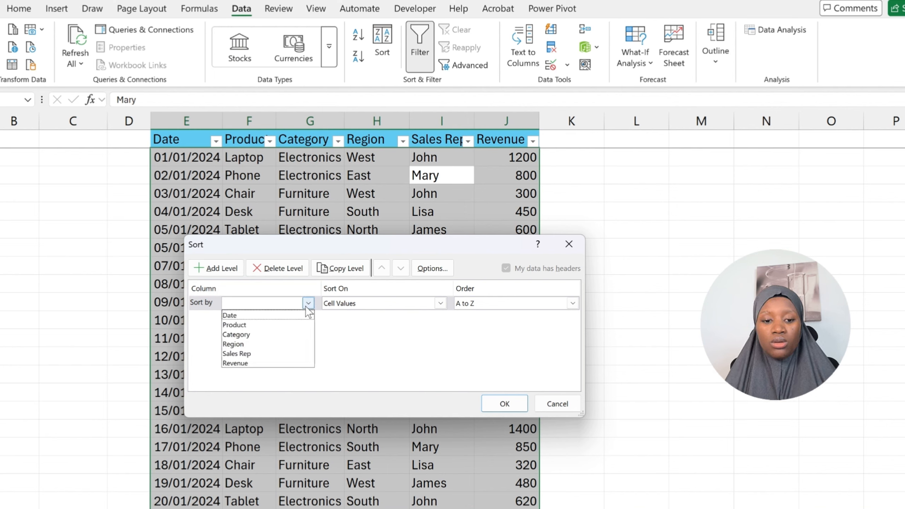
left_click(262, 325)
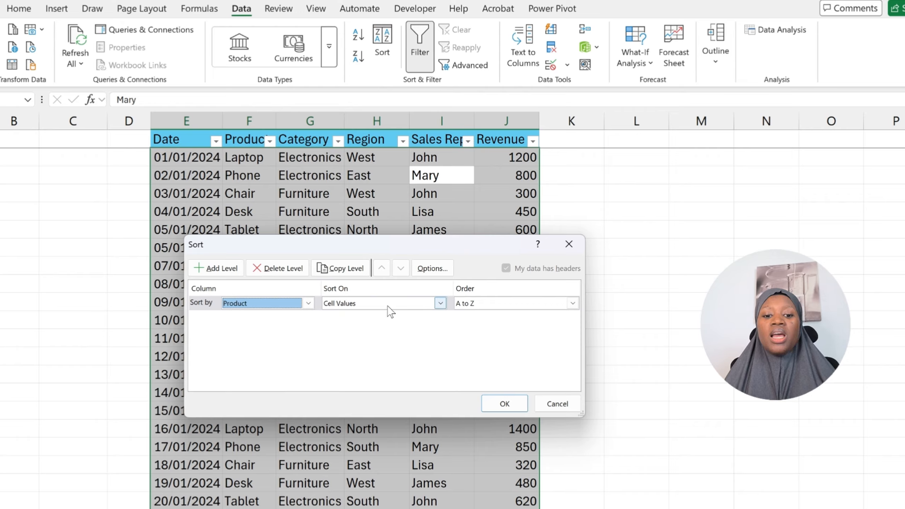
left_click(441, 306)
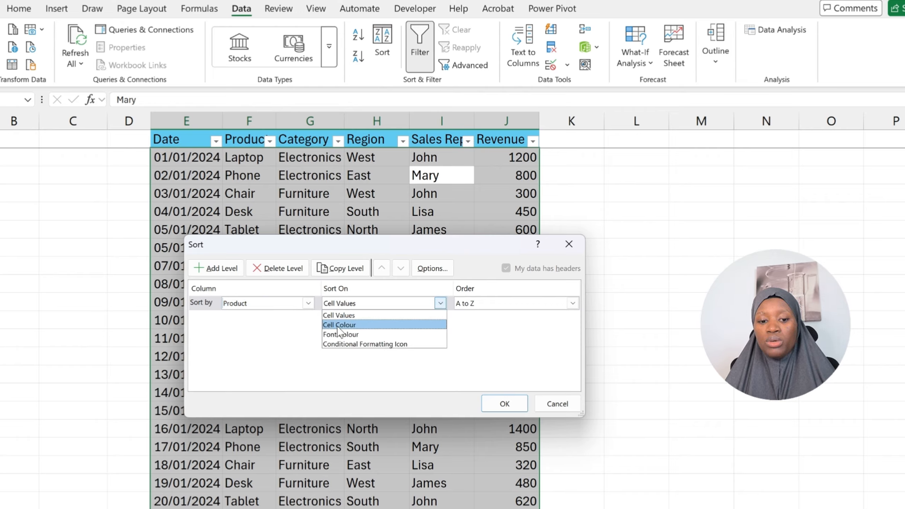
left_click(438, 306)
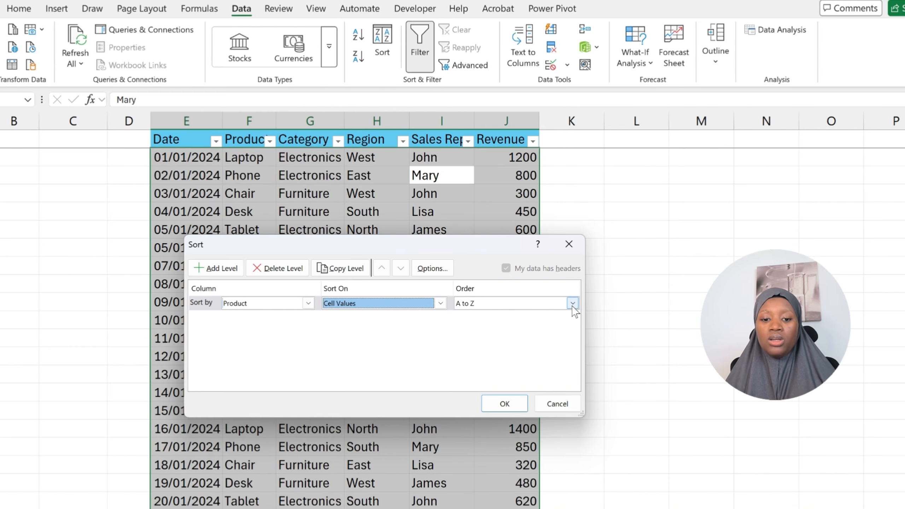
left_click(519, 404)
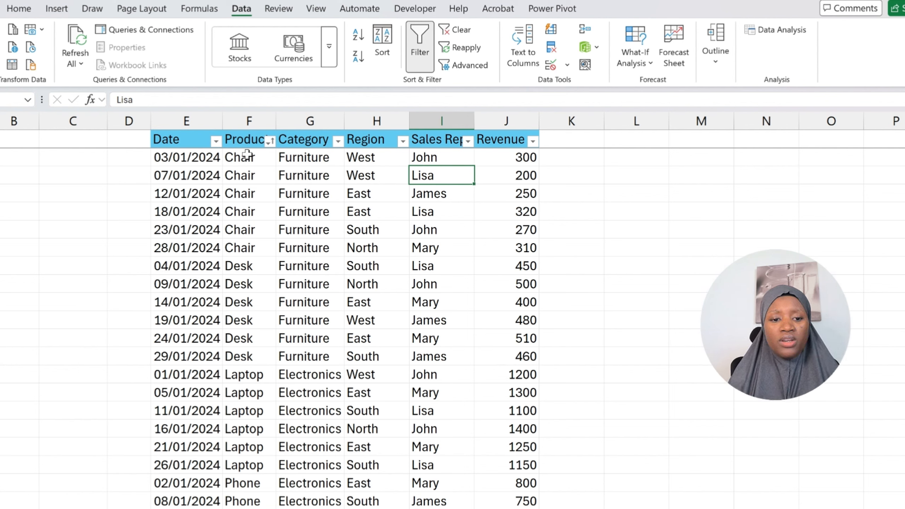
- Highlight the Chair and Desk groups in the Product column
left_click_drag(246, 154, 245, 244)
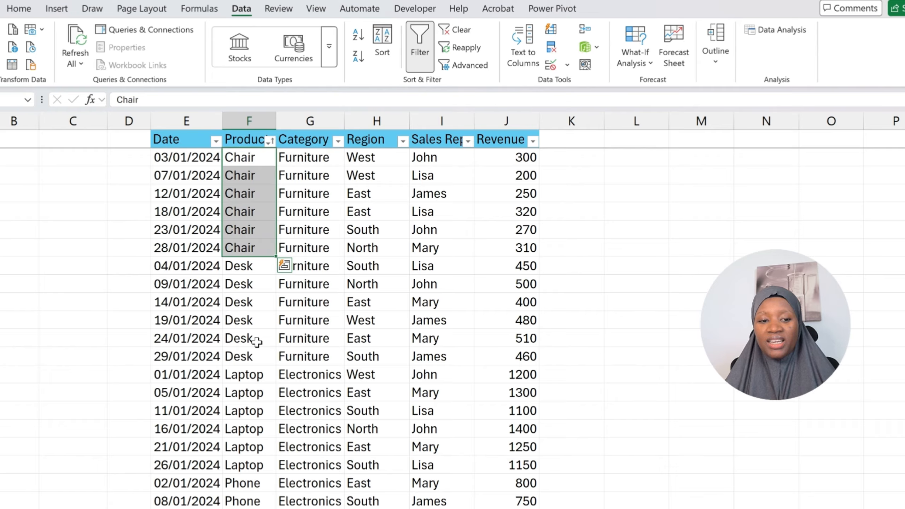
left_click_drag(238, 266, 242, 350)
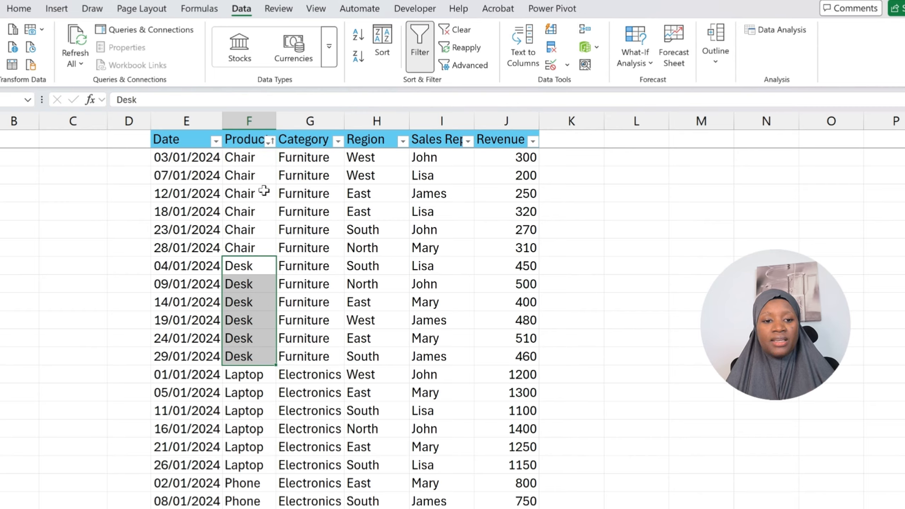
left_click_drag(243, 156, 238, 247)
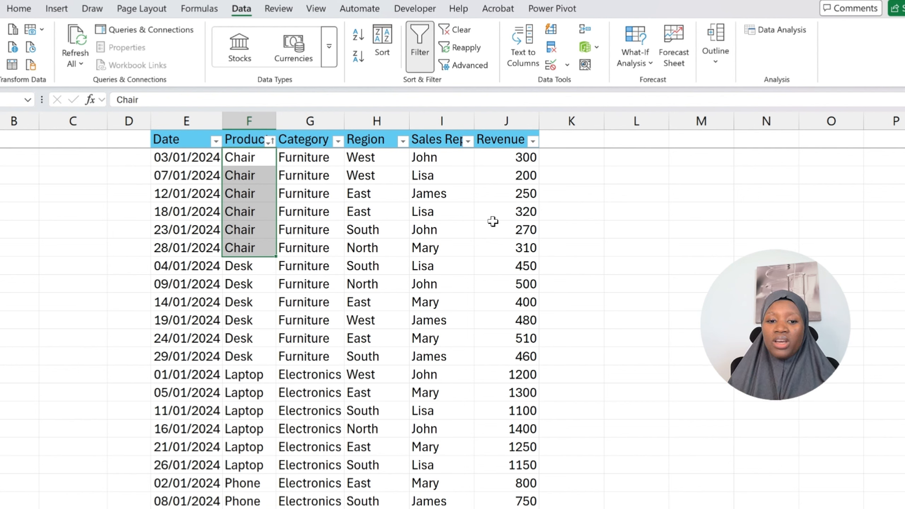
- Add a second sort level so the table sorts by Product A to Z, then by Revenue Largest to Smallest
left_click(372, 198)
left_click(249, 161)
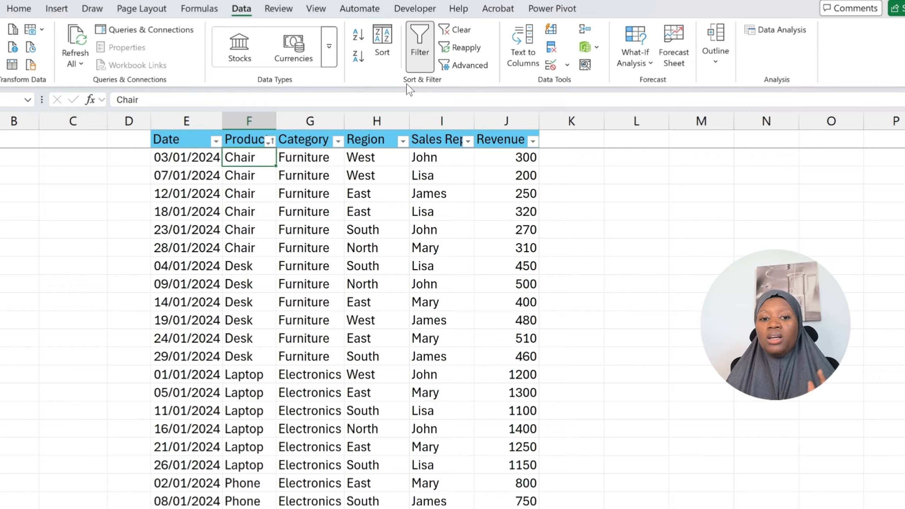
left_click(382, 52)
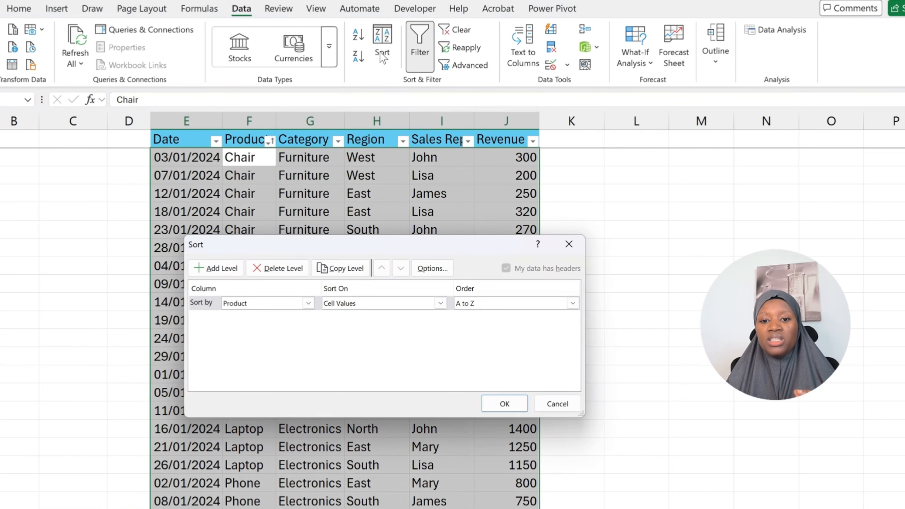
left_click(227, 272)
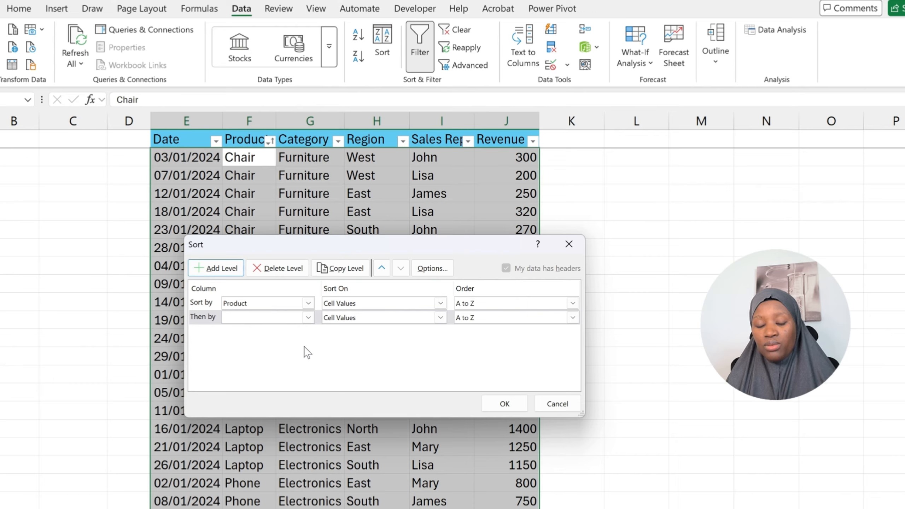
left_click(308, 318)
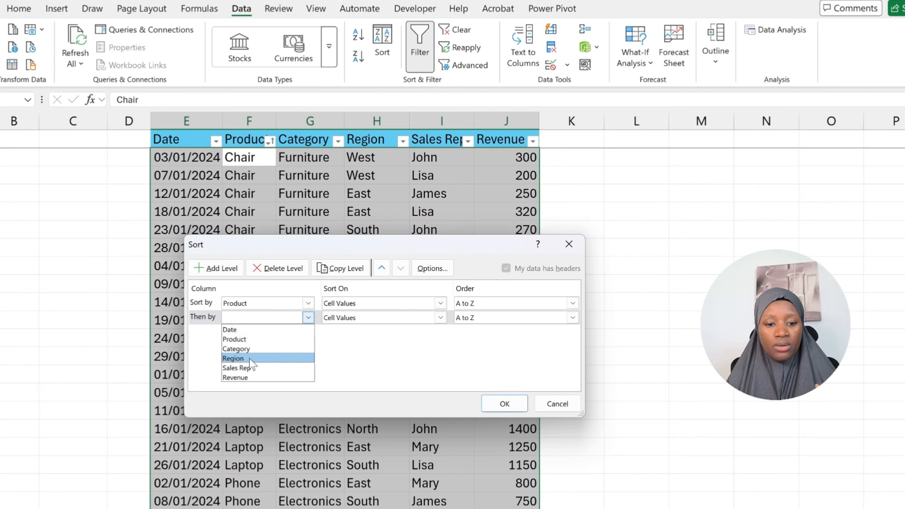
left_click(235, 378)
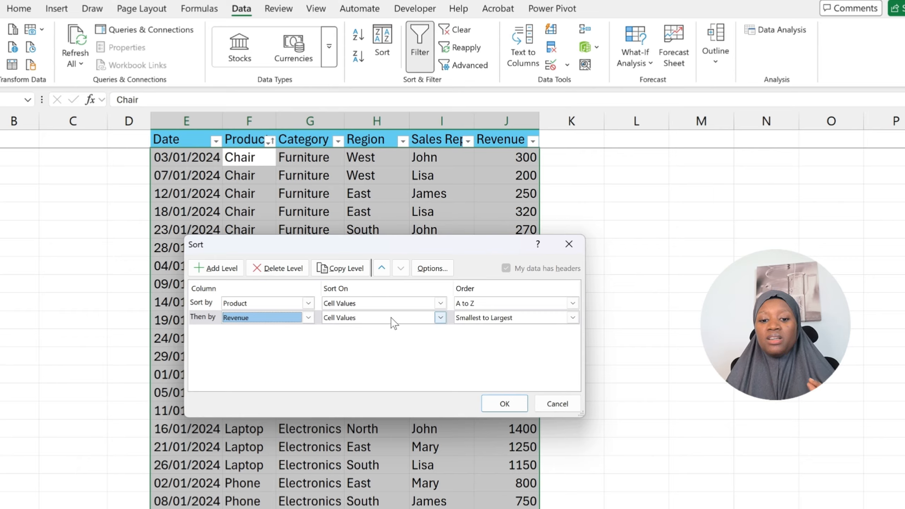
left_click(573, 318)
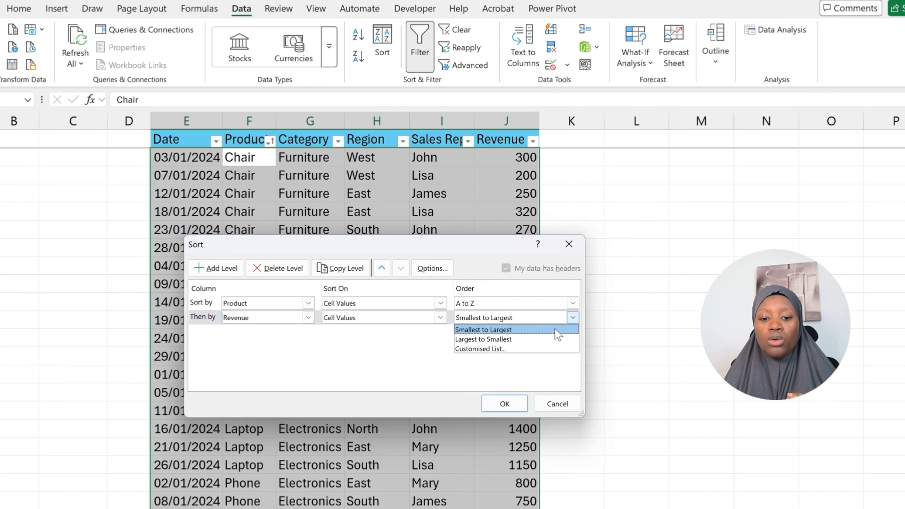
left_click(514, 339)
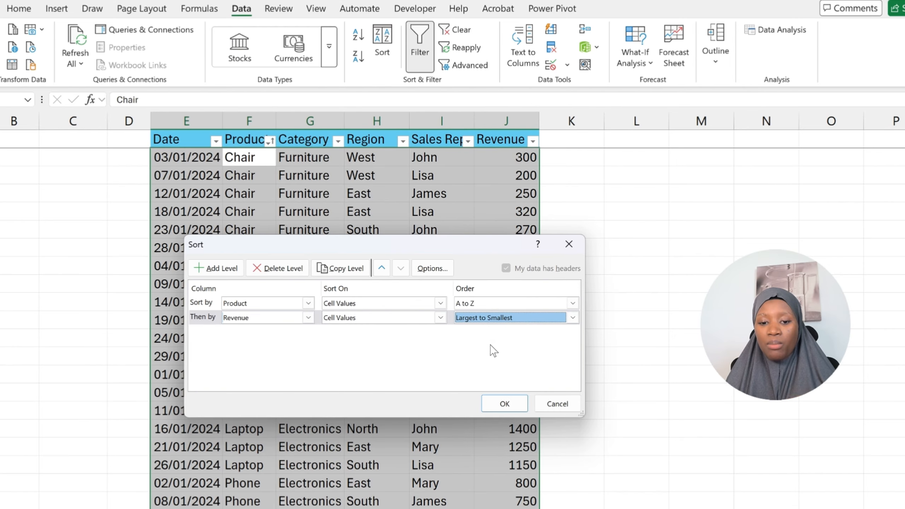
left_click(505, 404)
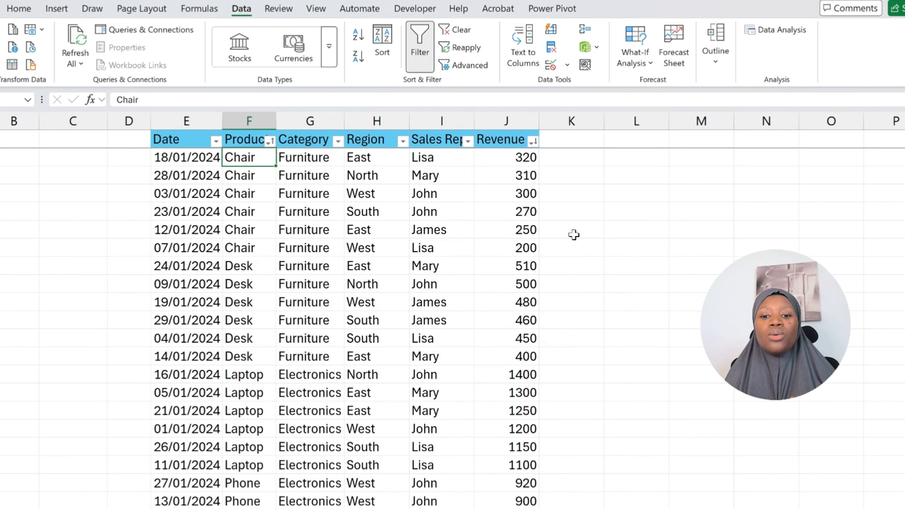
- Highlight the Chair and Desk groups alongside their Revenue values to examine the sort order
left_click_drag(248, 172, 243, 248)
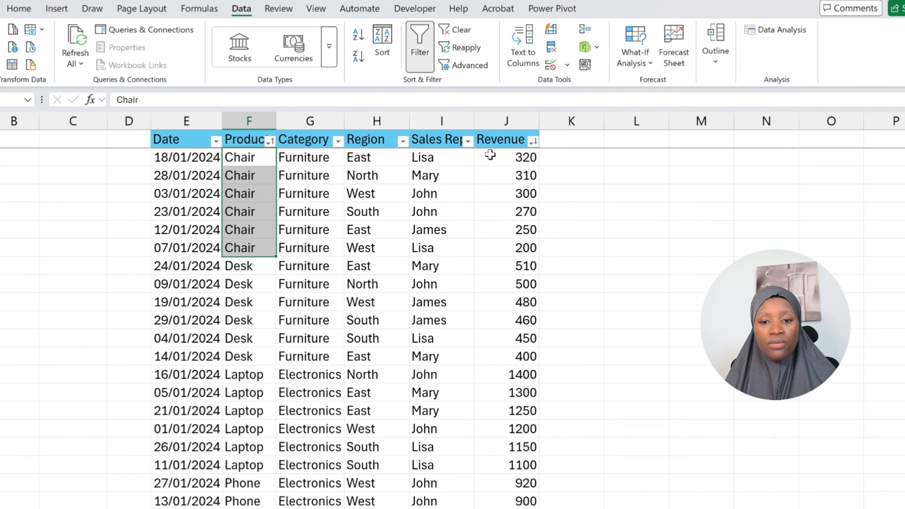
left_click_drag(491, 155, 494, 243)
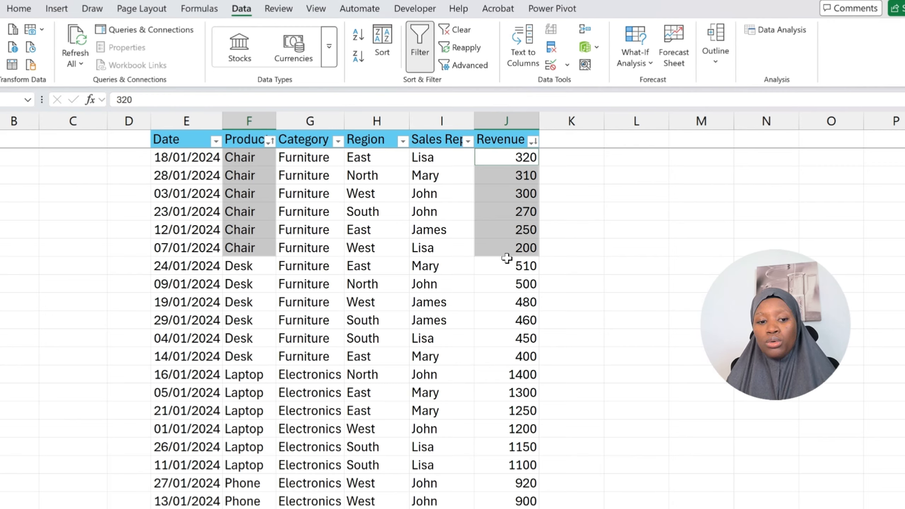
left_click(261, 266)
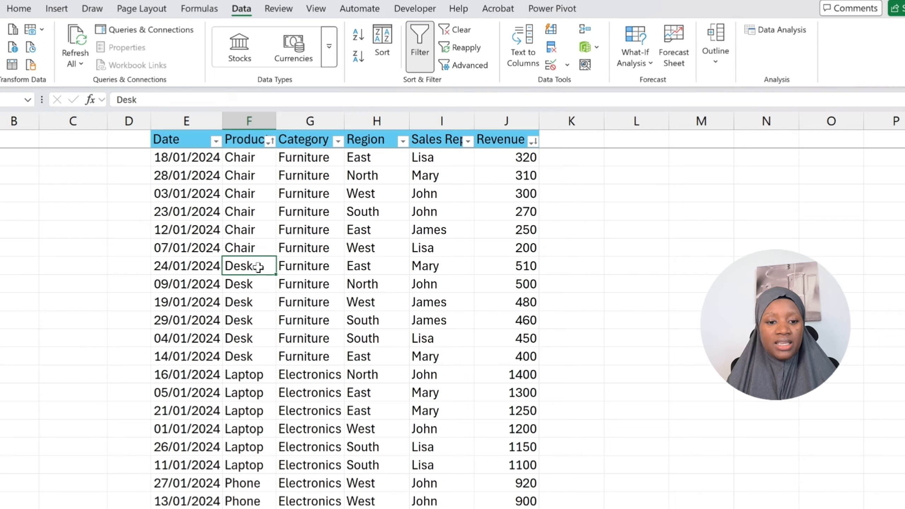
mouse_move(260, 266)
left_mouse_down()
mouse_move(252, 390)
mouse_move(251, 355)
left_mouse_up()
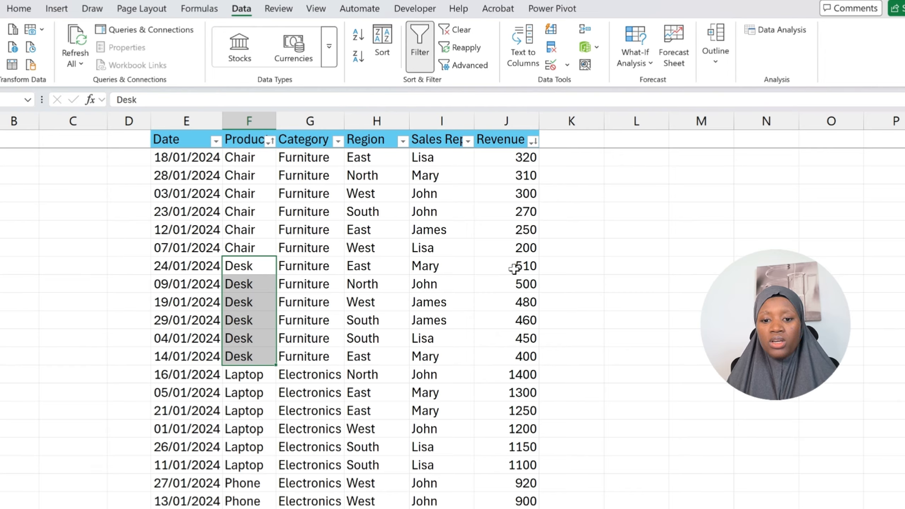
mouse_move(514, 269)
left_mouse_down()
mouse_move(501, 263)
mouse_move(503, 384)
mouse_move(503, 361)
left_mouse_up()
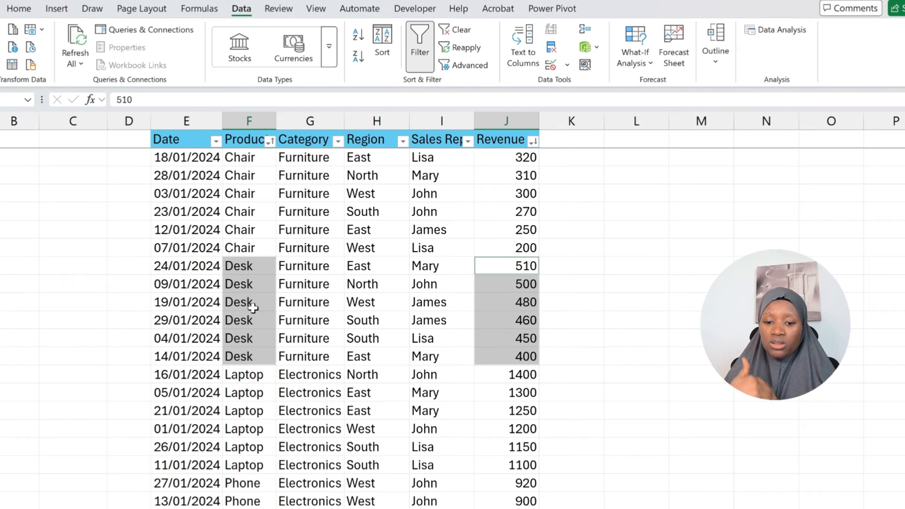
left_click(318, 298)
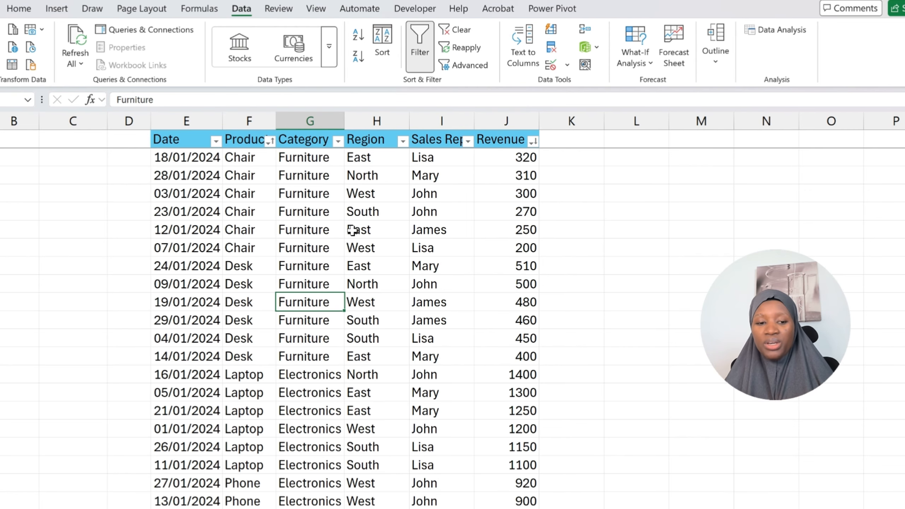
- Autofit the Product column width and filter the table to show only Desk products
double_click(276, 123)
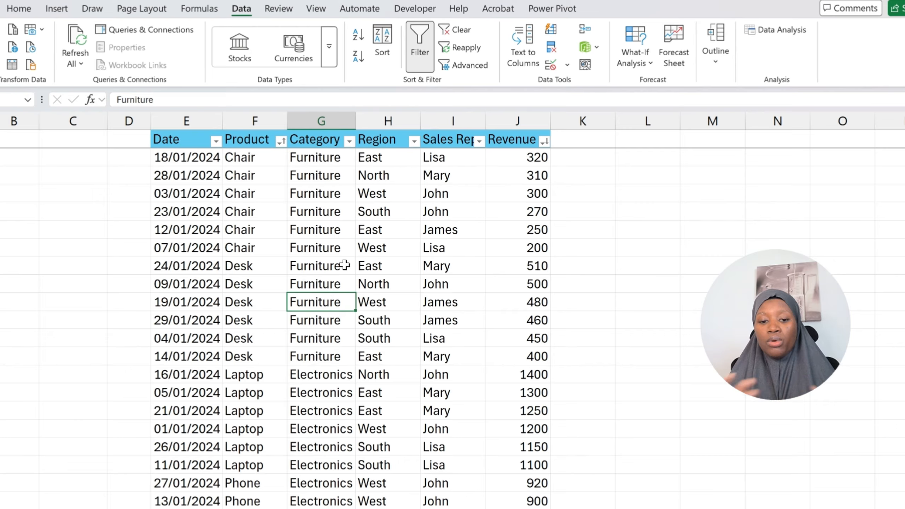
left_click(281, 141)
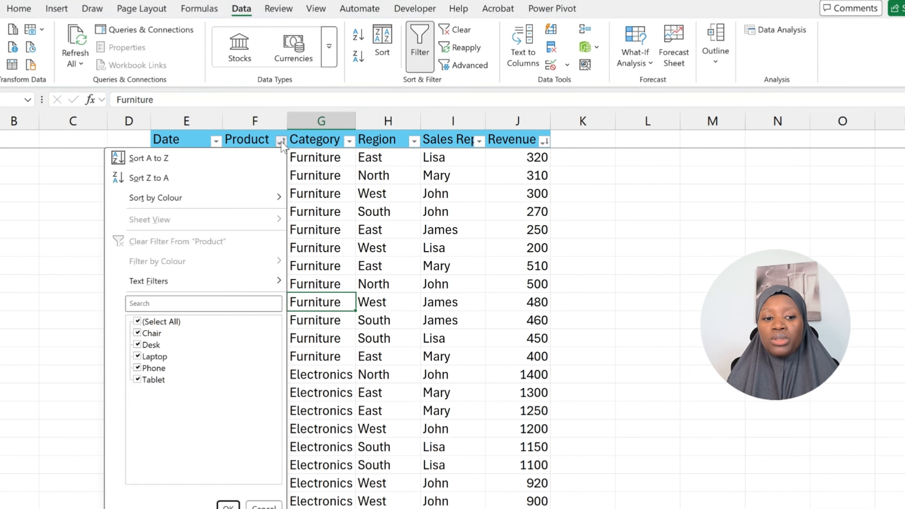
left_click(138, 321)
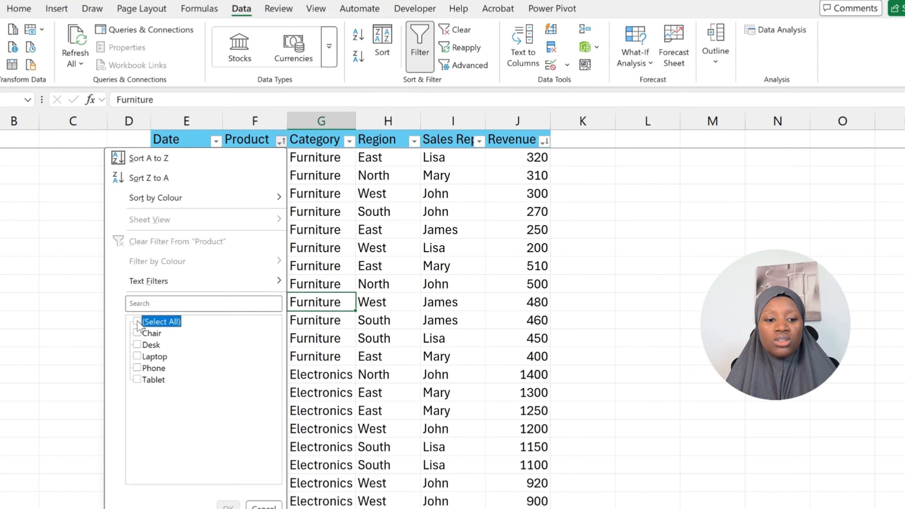
left_click(139, 344)
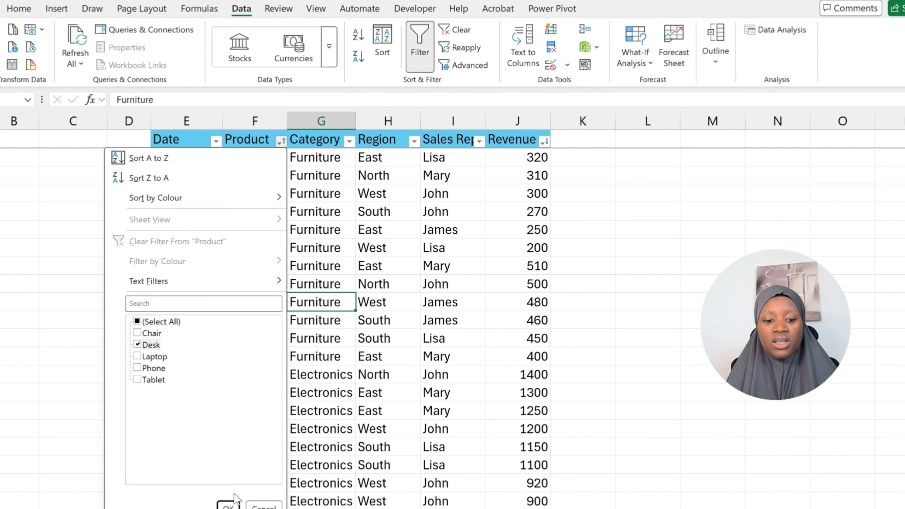
left_click(228, 506)
left_click(342, 305)
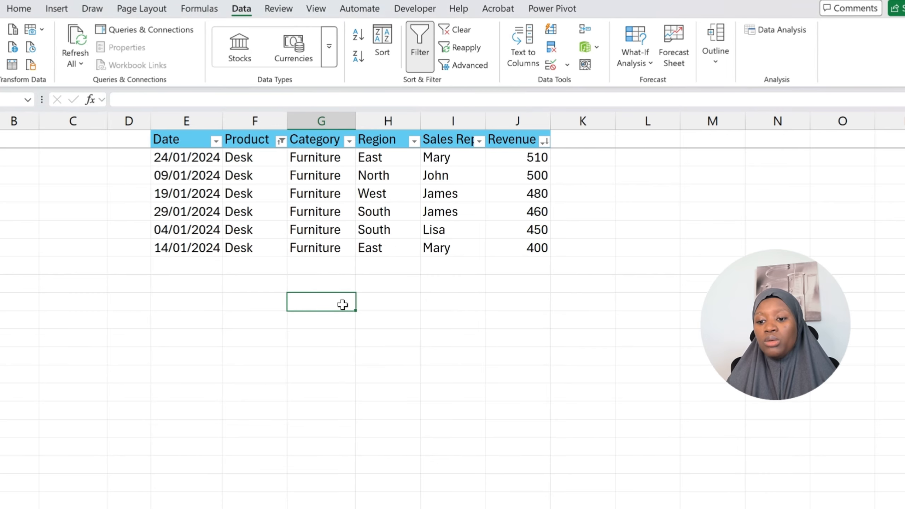